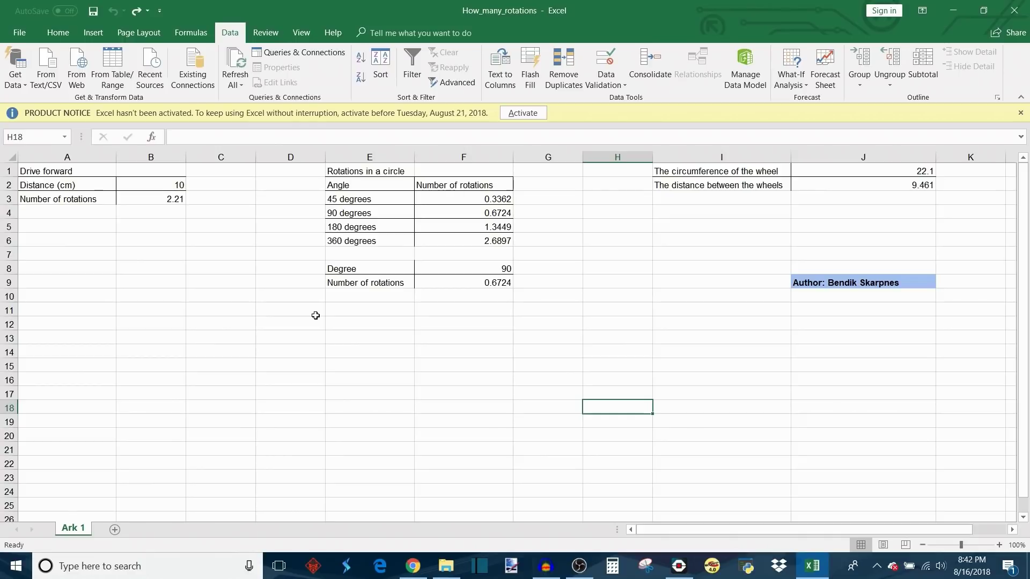
# Change the drive-forward distance in B2 from 10 to 15 cm, giving 1.47 rotations
pyautogui.click(187, 324)
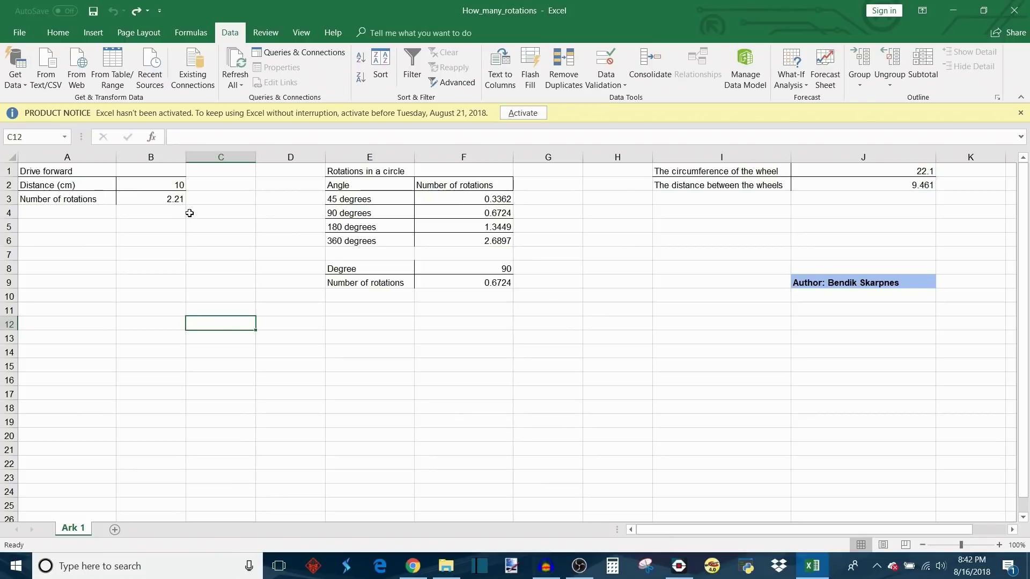
pyautogui.doubleClick(180, 184)
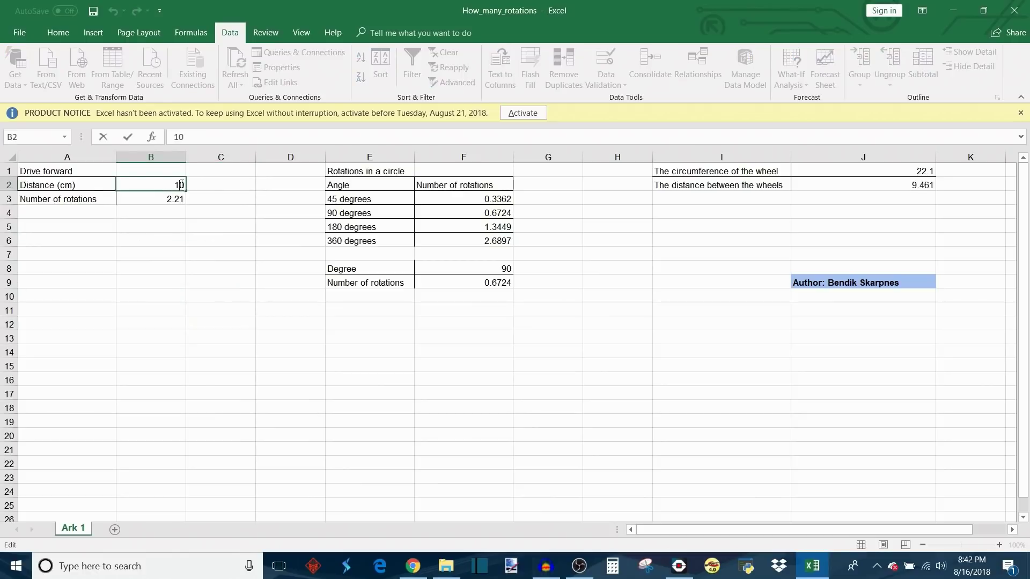
pyautogui.press('BackSpace')
pyautogui.write('5')
pyautogui.click(192, 237)
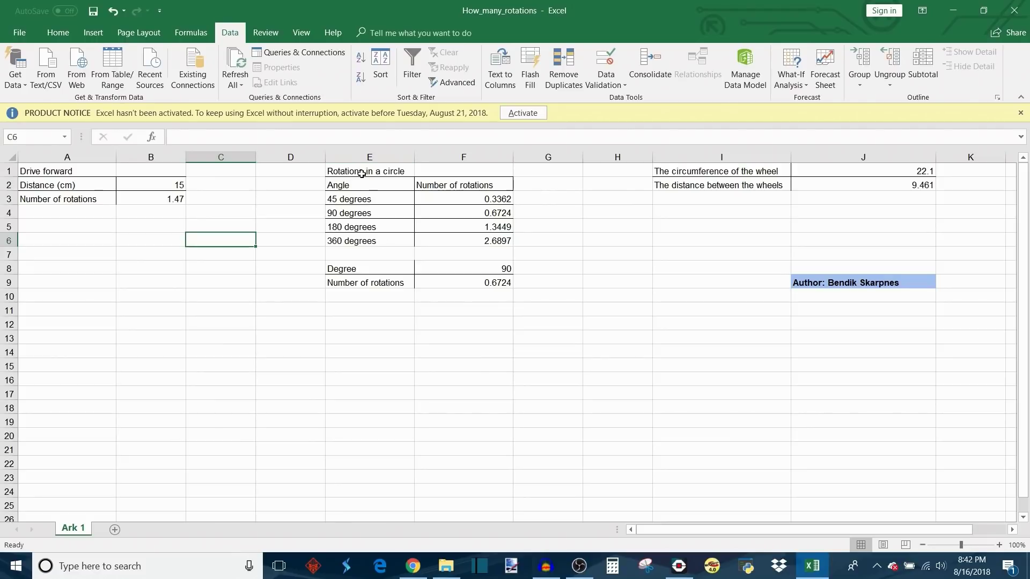
pyautogui.click(593, 257)
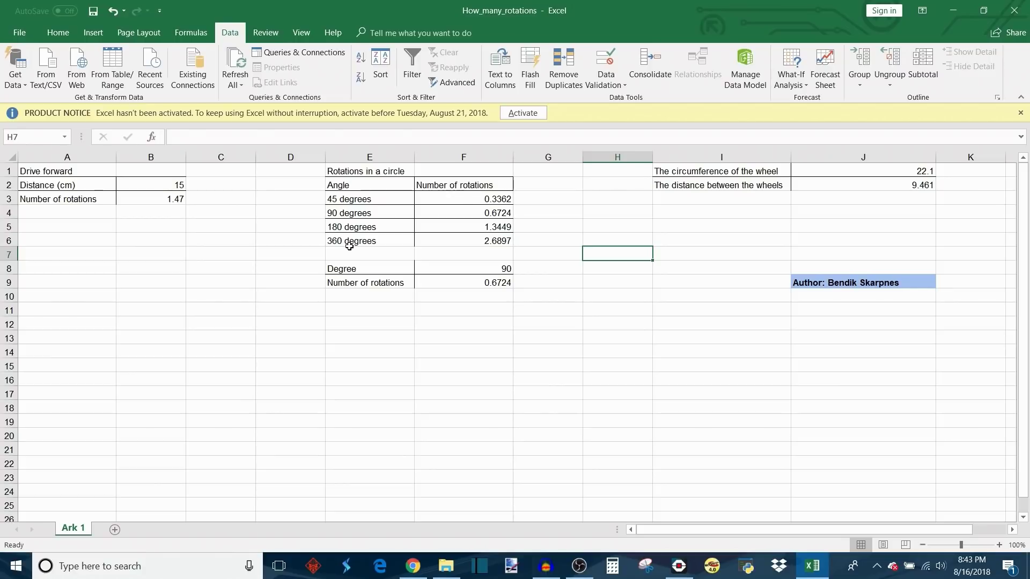
# Replace the Degree value 90 in F8 with 150, recalculating its rotations to 1.1207
pyautogui.click(455, 352)
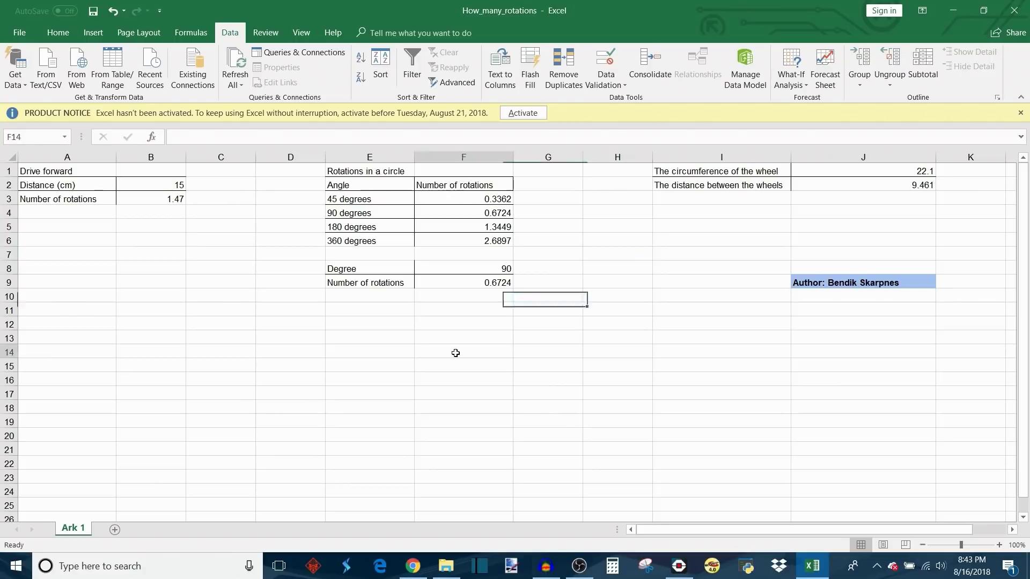
pyautogui.click(506, 269)
pyautogui.write('90')
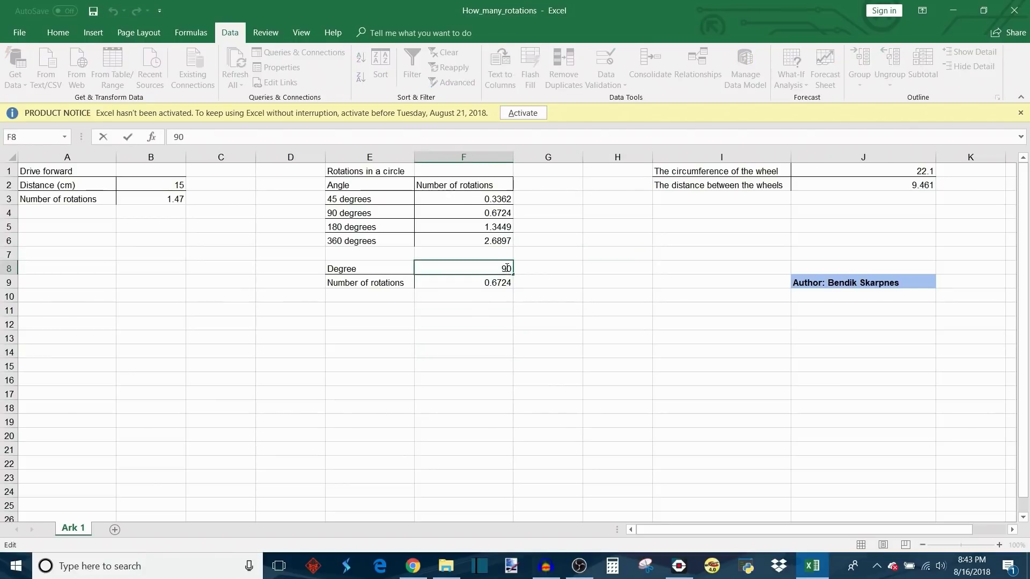
pyautogui.press('BackSpace')
pyautogui.press('BackSpace')
pyautogui.click(552, 285)
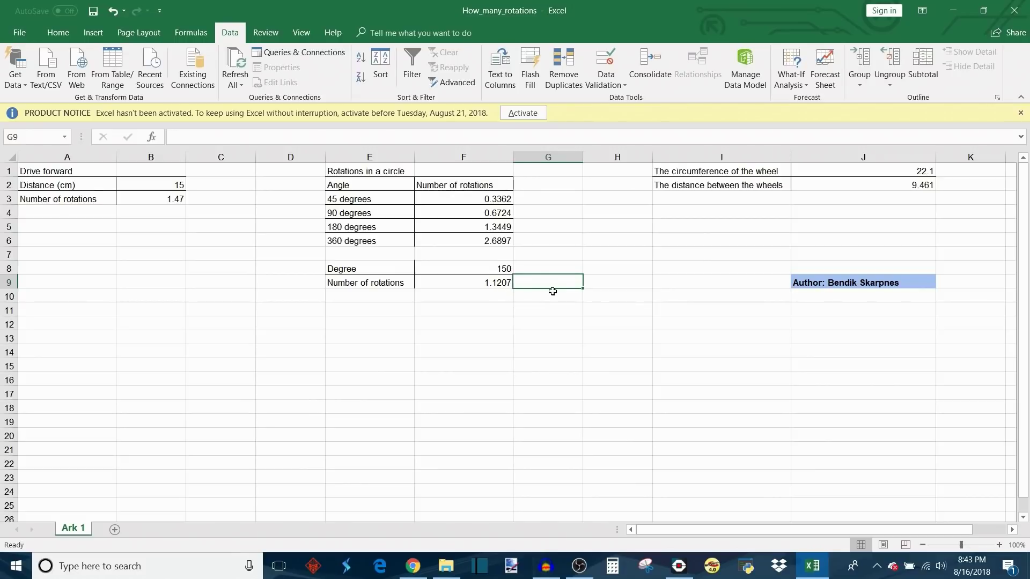
# Change the wheel circumference in J1 from 22.1 to 30
pyautogui.doubleClick(926, 170)
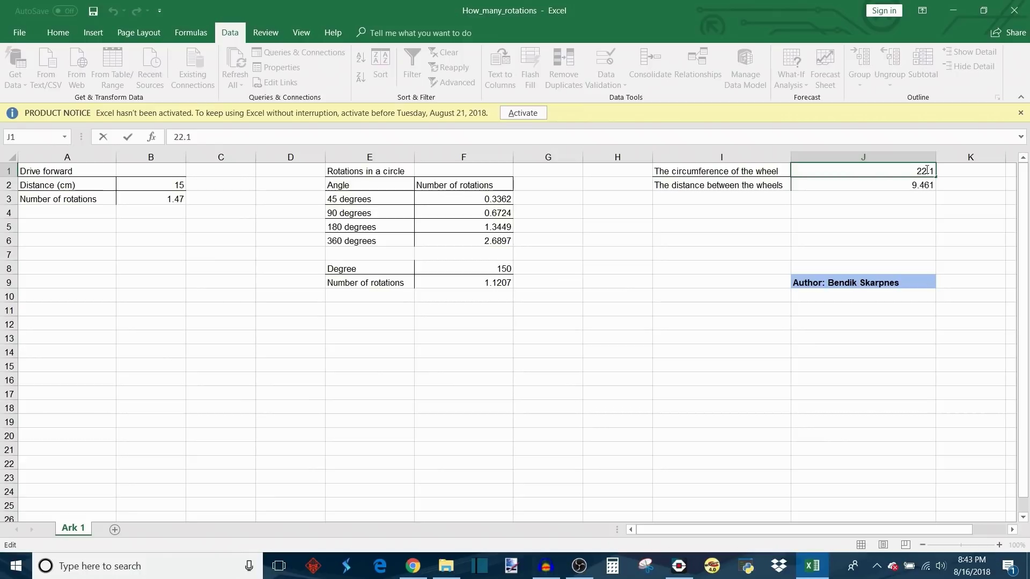
pyautogui.doubleClick(922, 170)
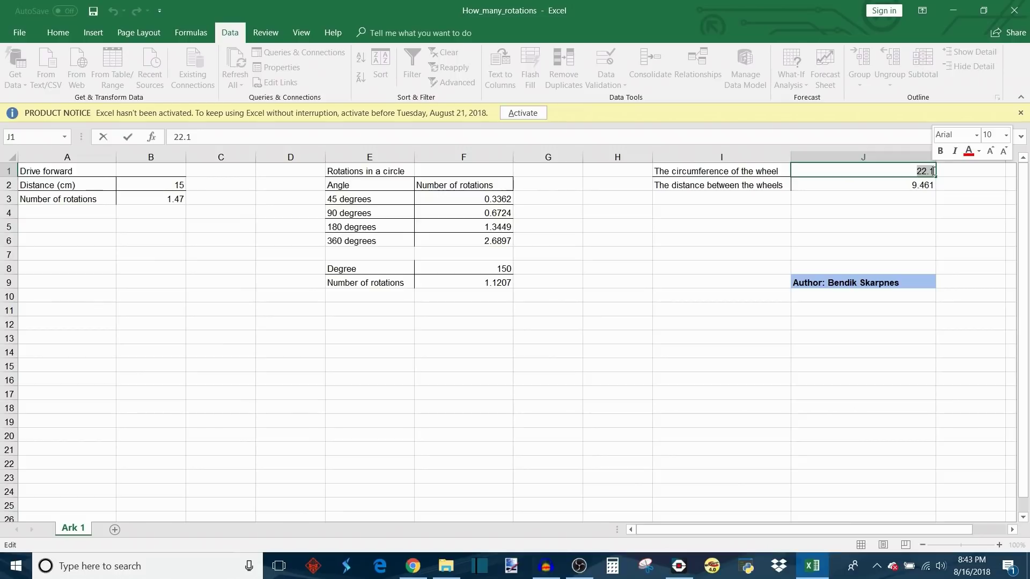
pyautogui.write('30')
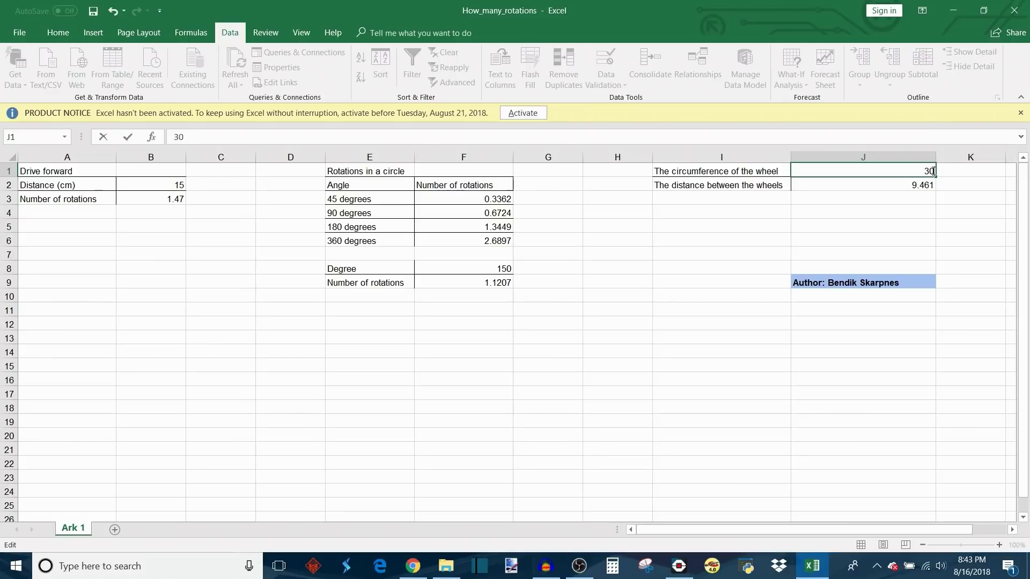
pyautogui.click(862, 224)
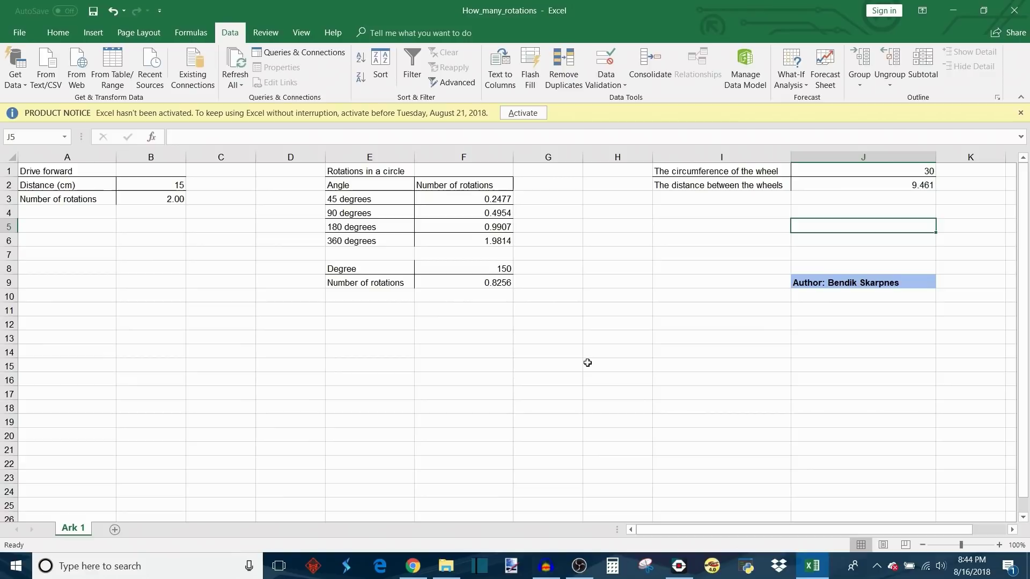
# Change the distance between the wheels in J2 from 9.461 to 2
pyautogui.click(910, 186)
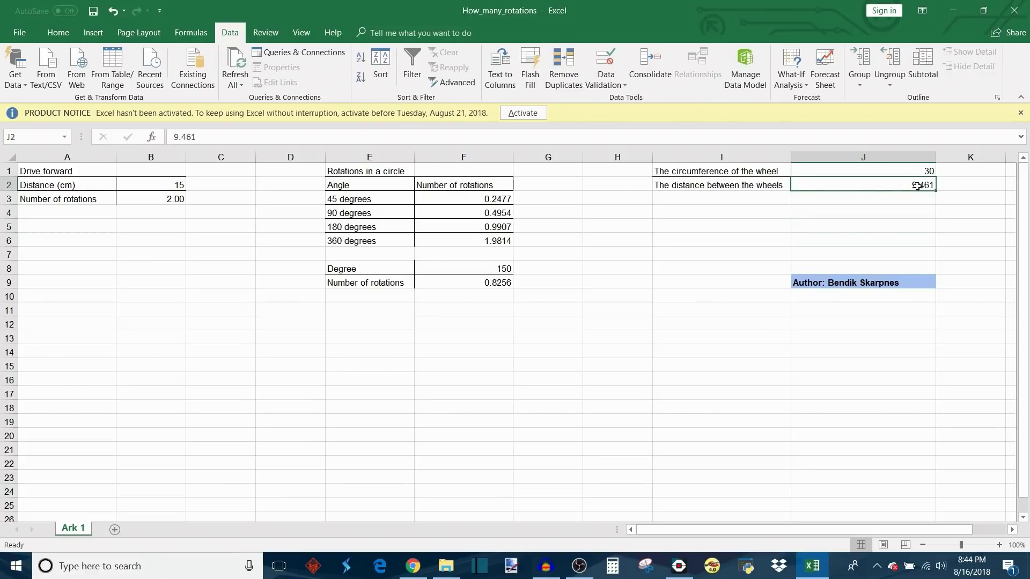
pyautogui.doubleClick(916, 186)
pyautogui.moveTo(911, 186); pyautogui.dragTo(945, 183)
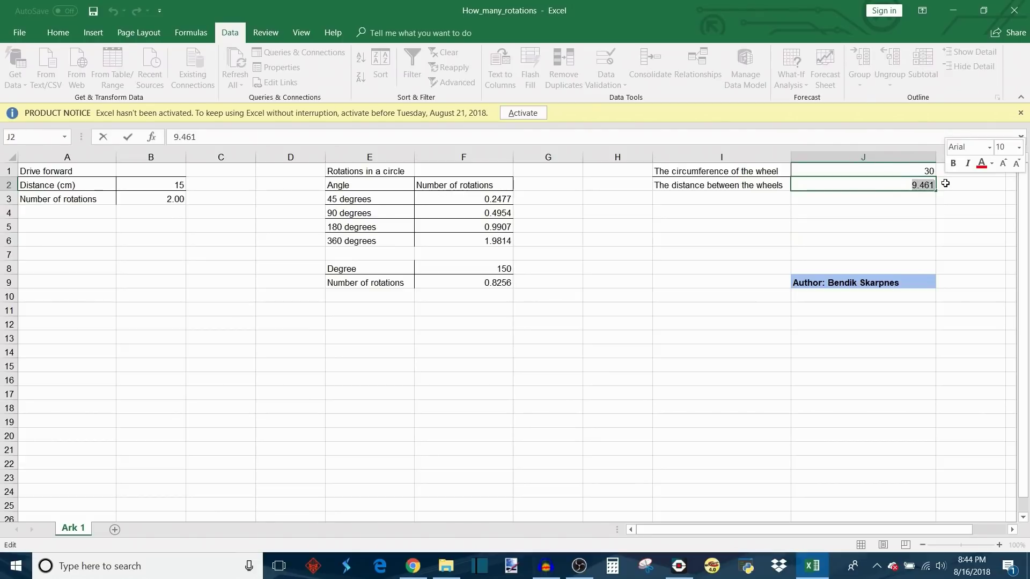
pyautogui.write('2')
pyautogui.press('Return')
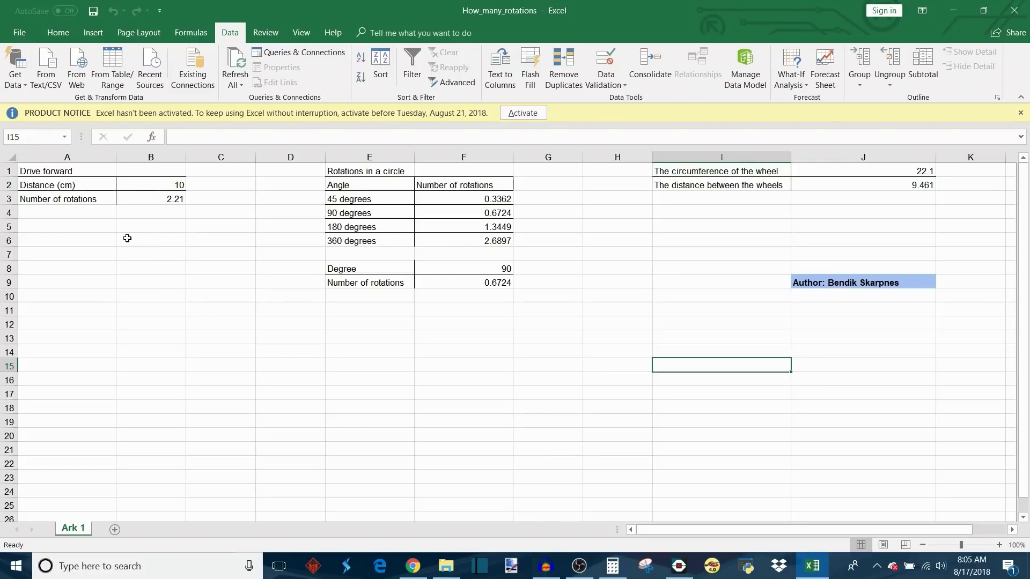
# Inspect the distance input 10 in B2 and reveal B3's formula =J1/B2
pyautogui.click(127, 185)
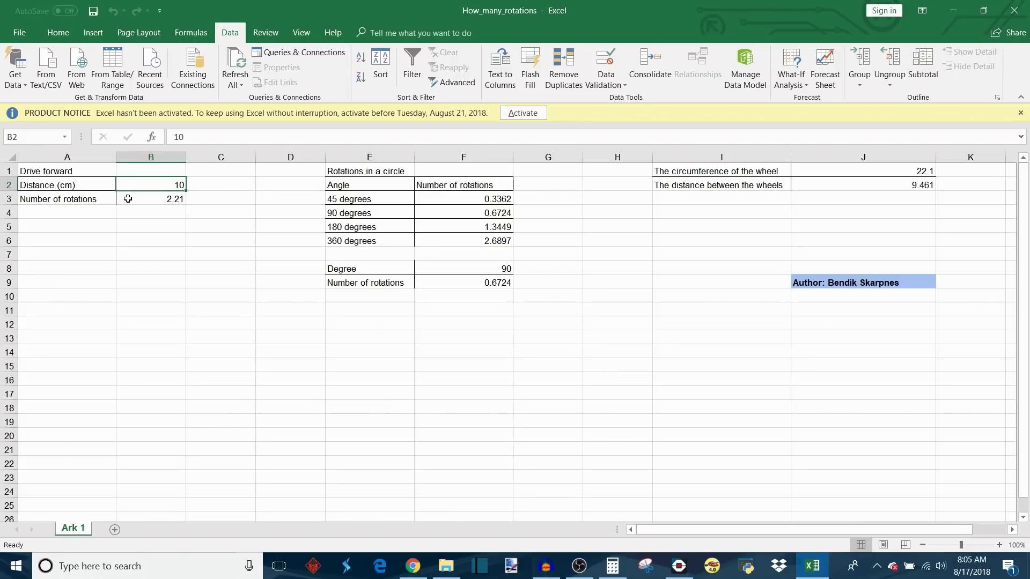
pyautogui.click(127, 198)
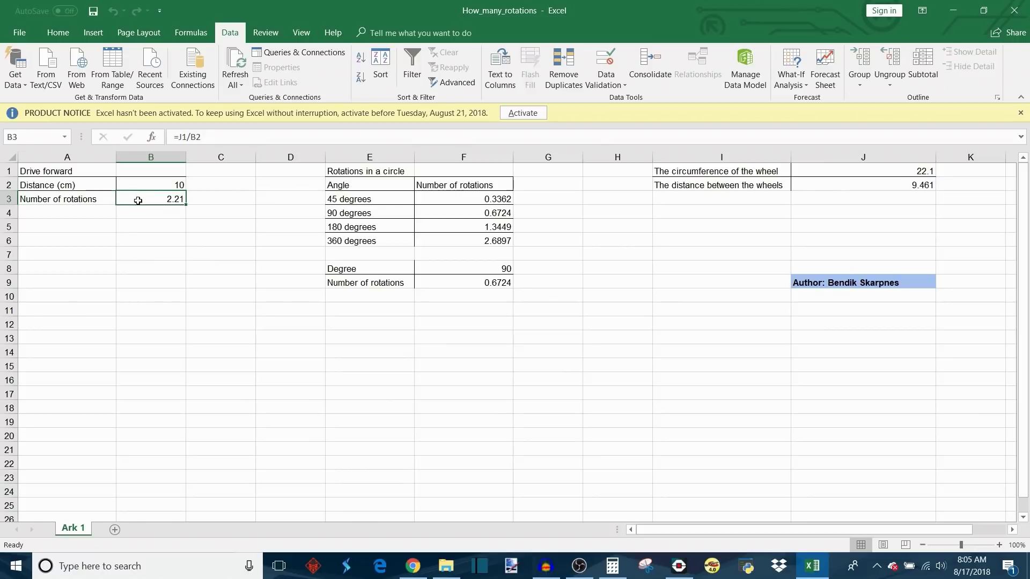
pyautogui.doubleClick(135, 200)
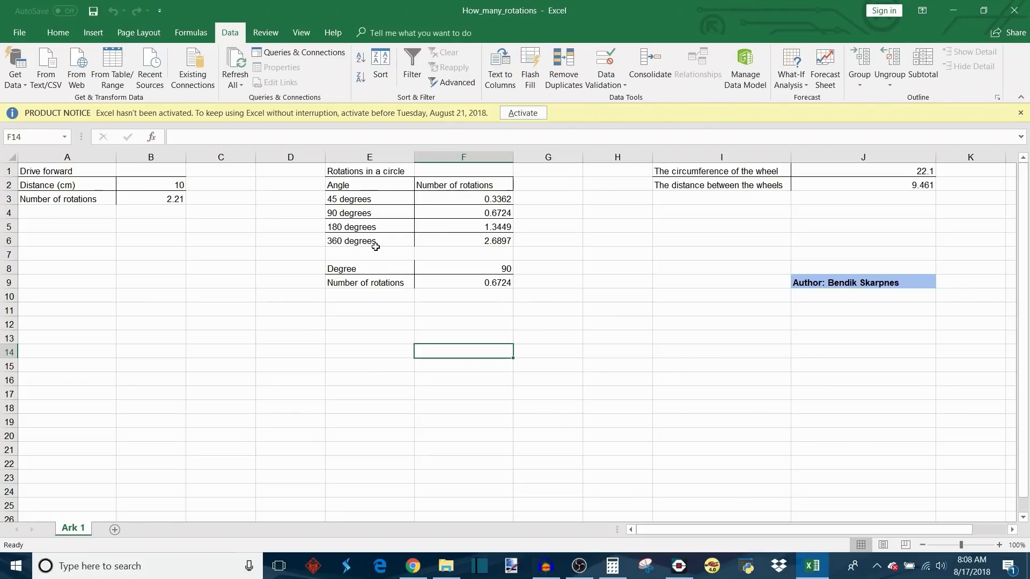
pyautogui.doubleClick(488, 240)
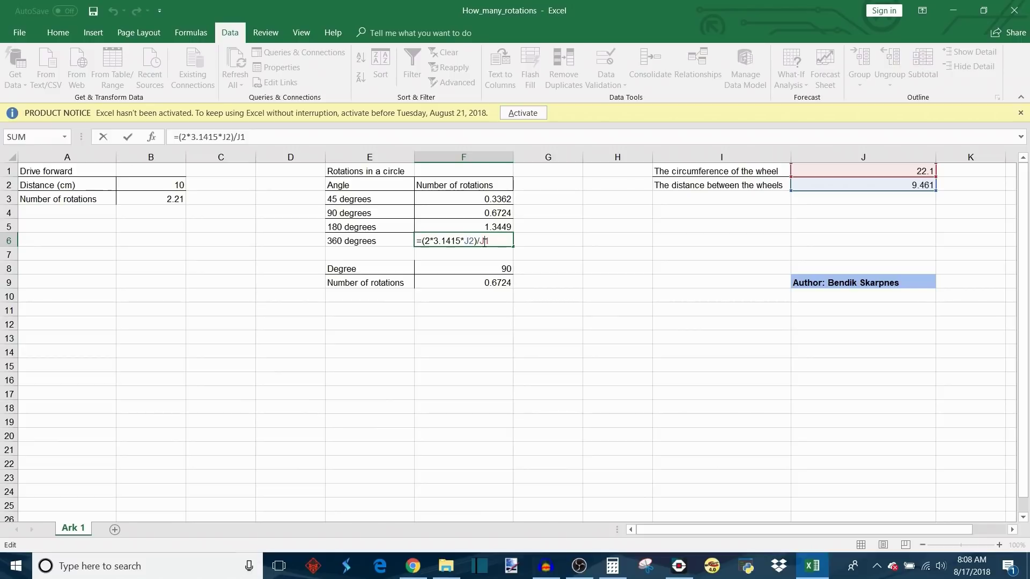
pyautogui.doubleClick(477, 226)
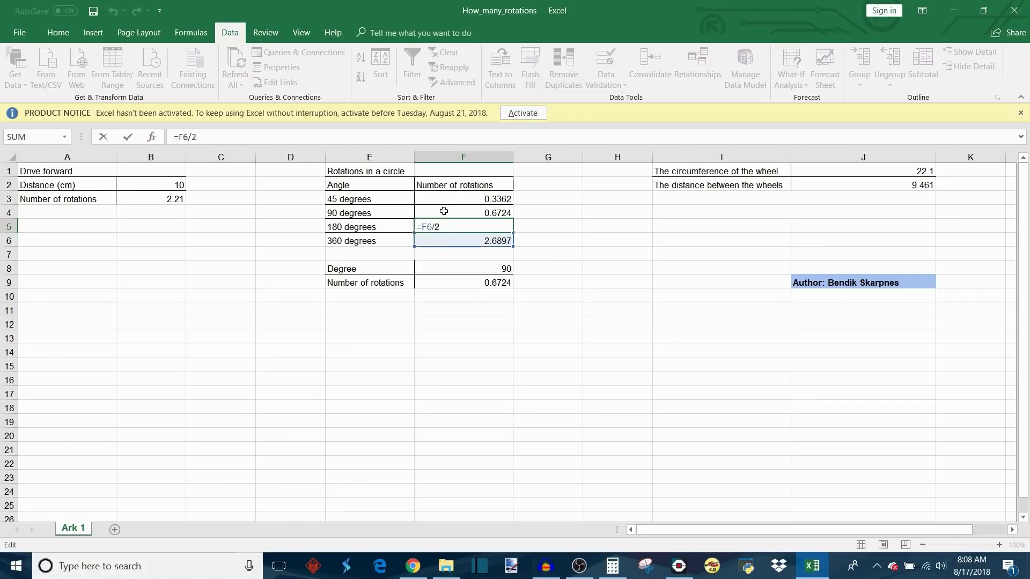
pyautogui.doubleClick(444, 211)
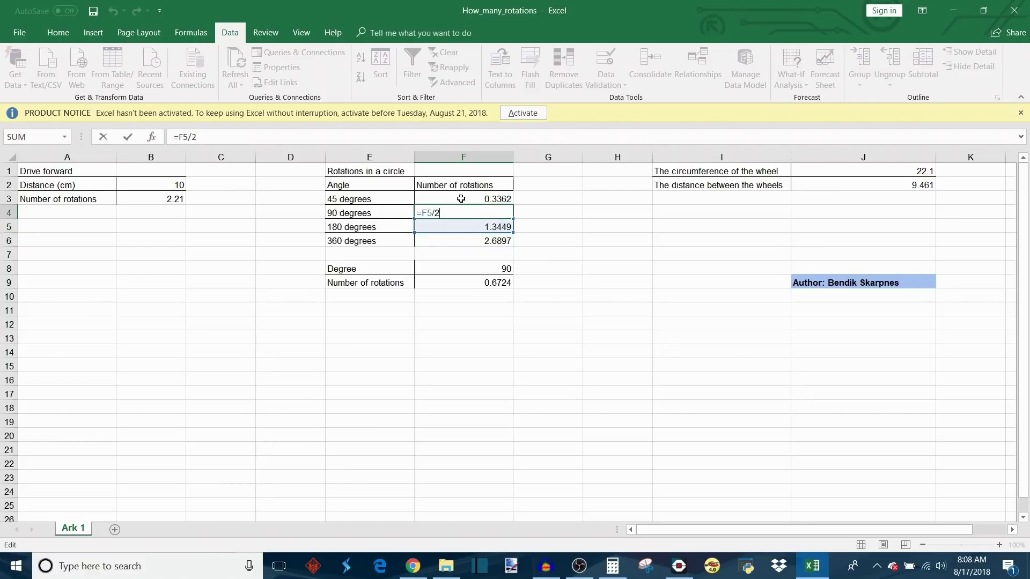
pyautogui.click(461, 199)
pyautogui.doubleClick(462, 199)
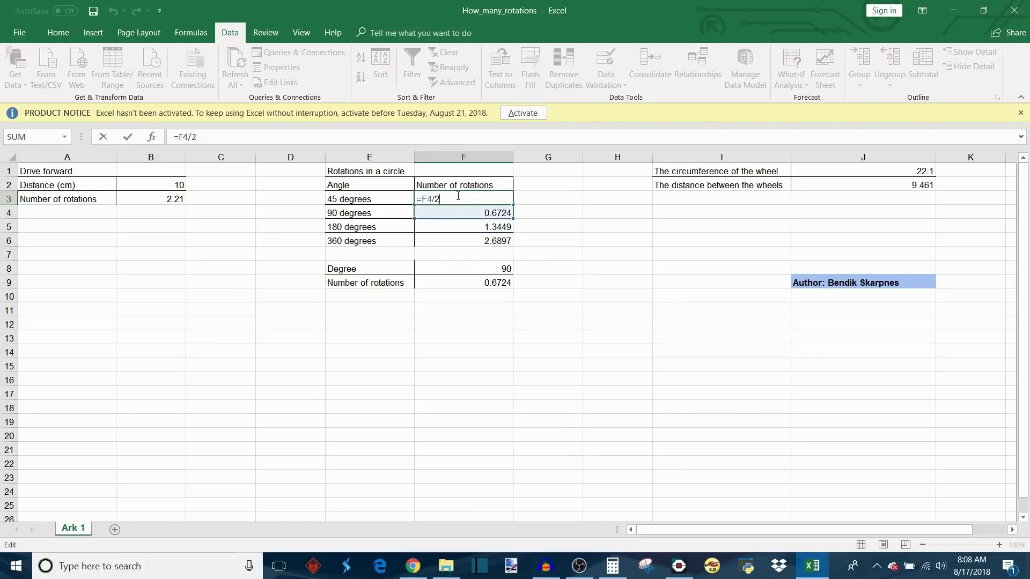
pyautogui.click(554, 258)
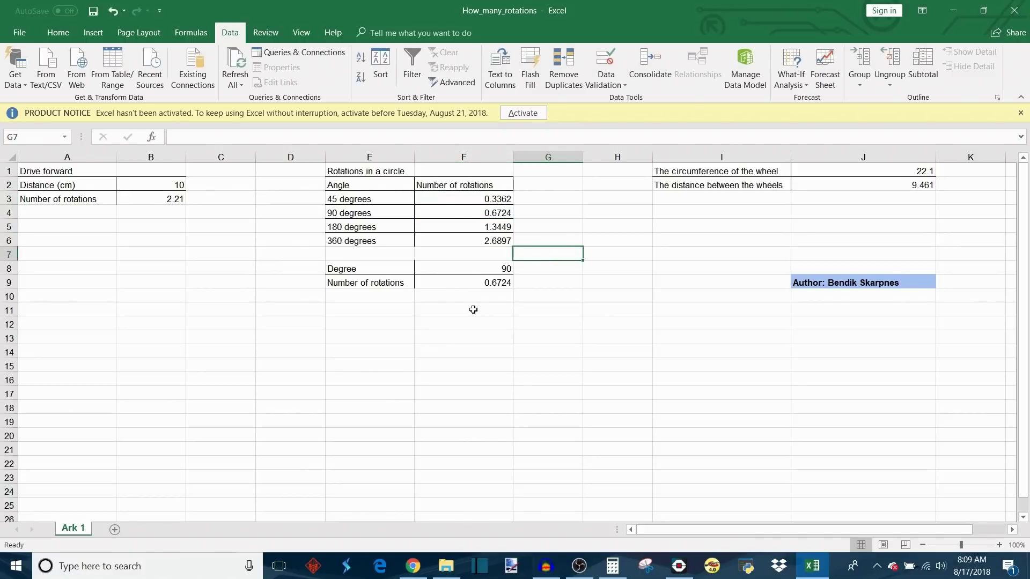
pyautogui.click(436, 270)
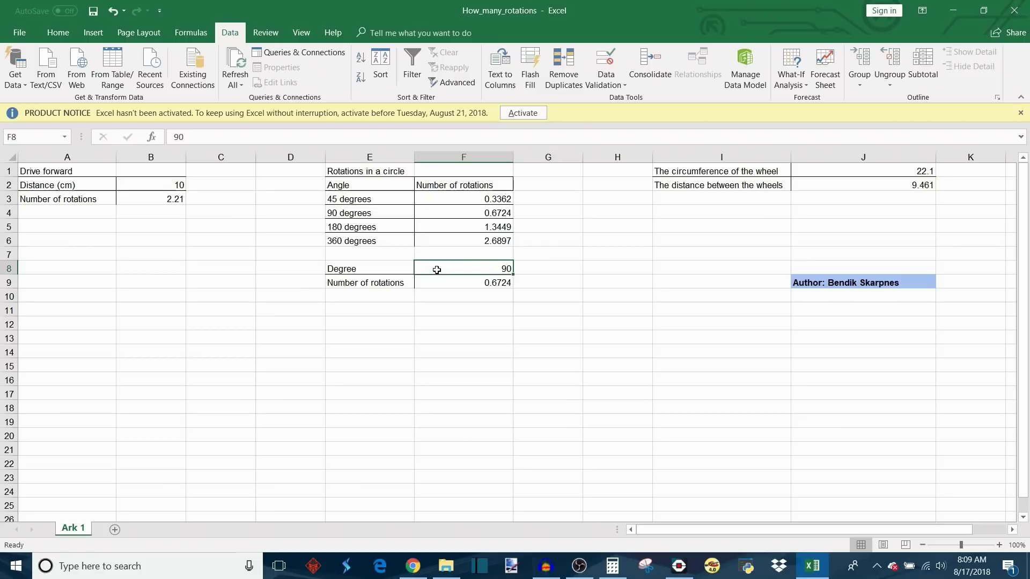
pyautogui.doubleClick(486, 269)
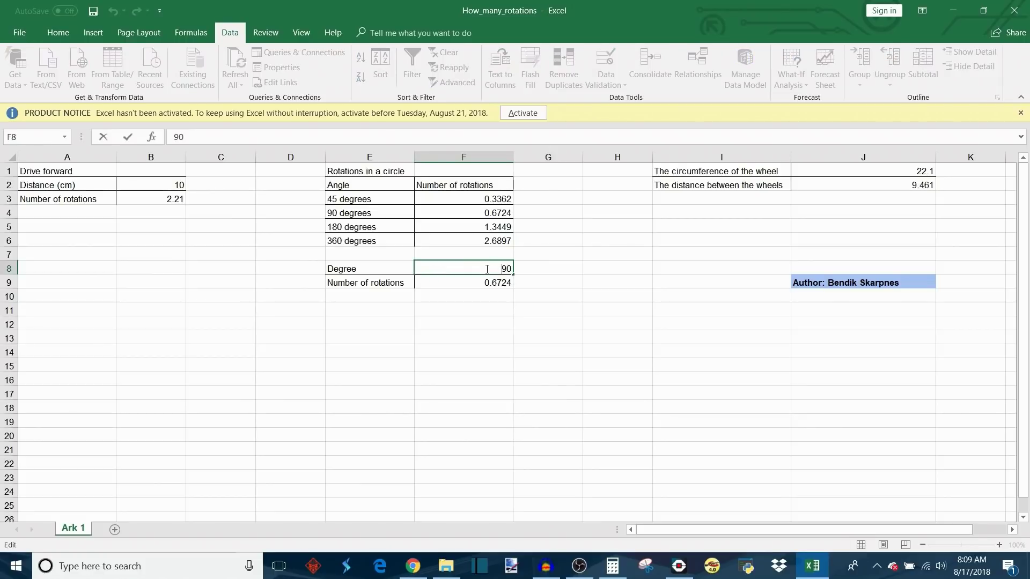
pyautogui.click(487, 301)
pyautogui.doubleClick(469, 279)
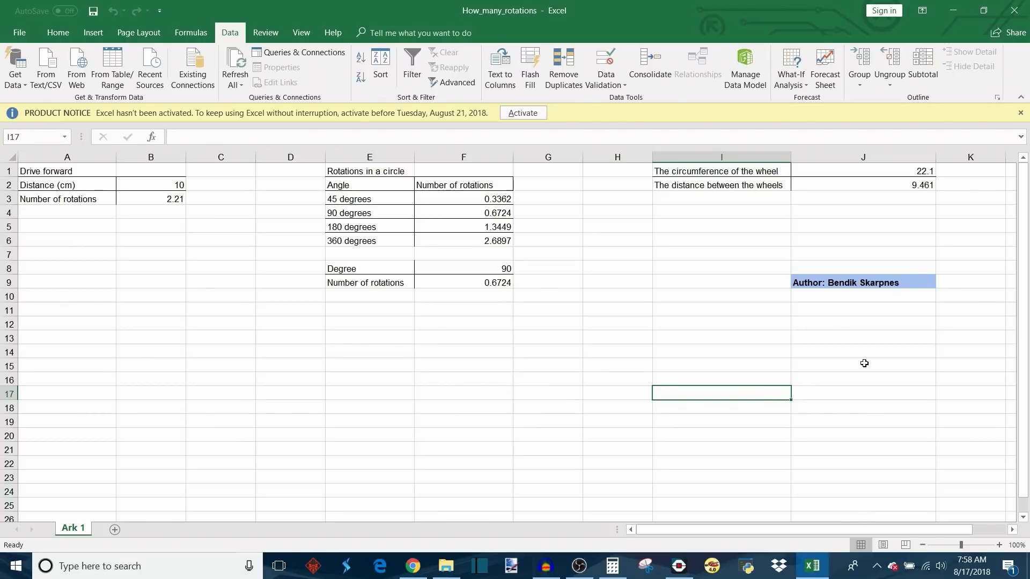
# Set the distance between the wheels in J2 from 9.461 to 13.5
pyautogui.doubleClick(919, 184)
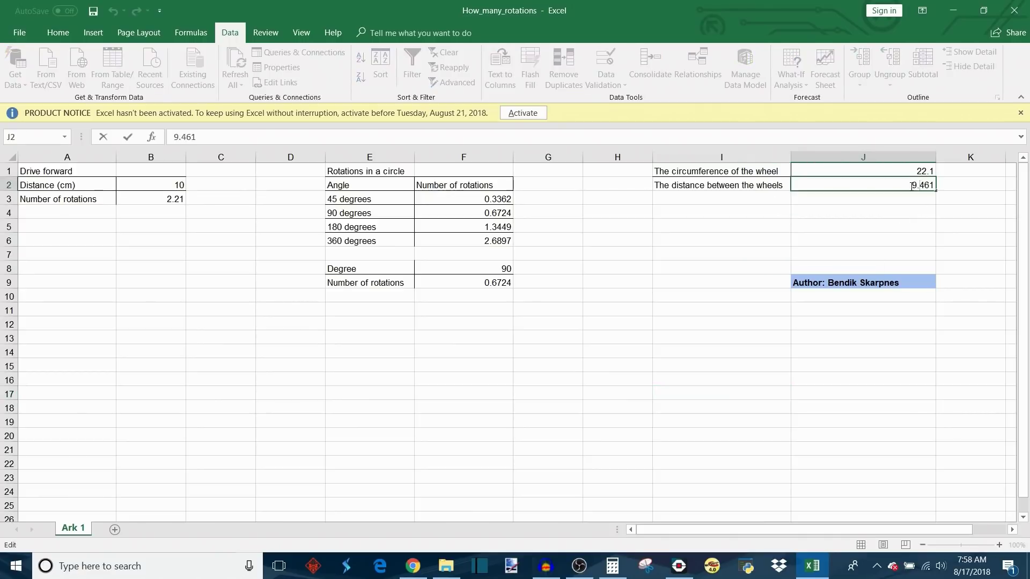
pyautogui.moveTo(911, 184); pyautogui.dragTo(936, 185)
pyautogui.write('13.5')
pyautogui.click(933, 215)
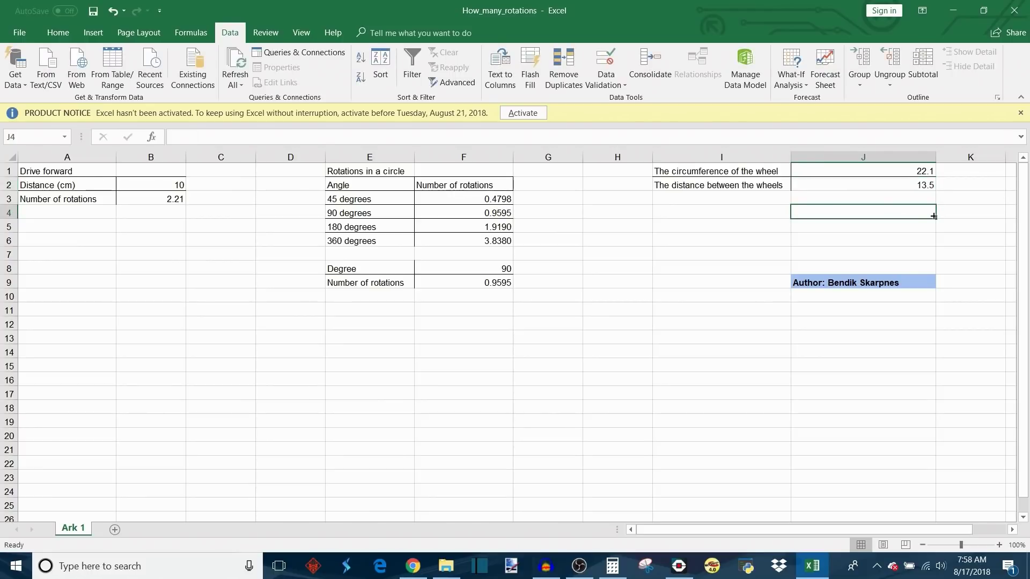
# Put the wheel circumference in J1 into edit mode and bring up the Calculator
pyautogui.click(923, 176)
pyautogui.doubleClick(921, 172)
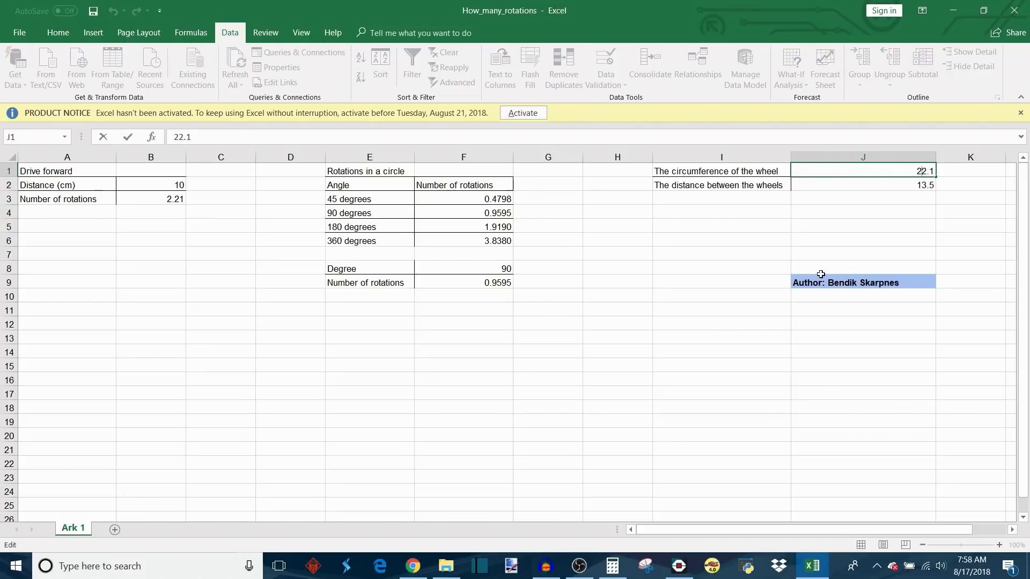
pyautogui.click(612, 566)
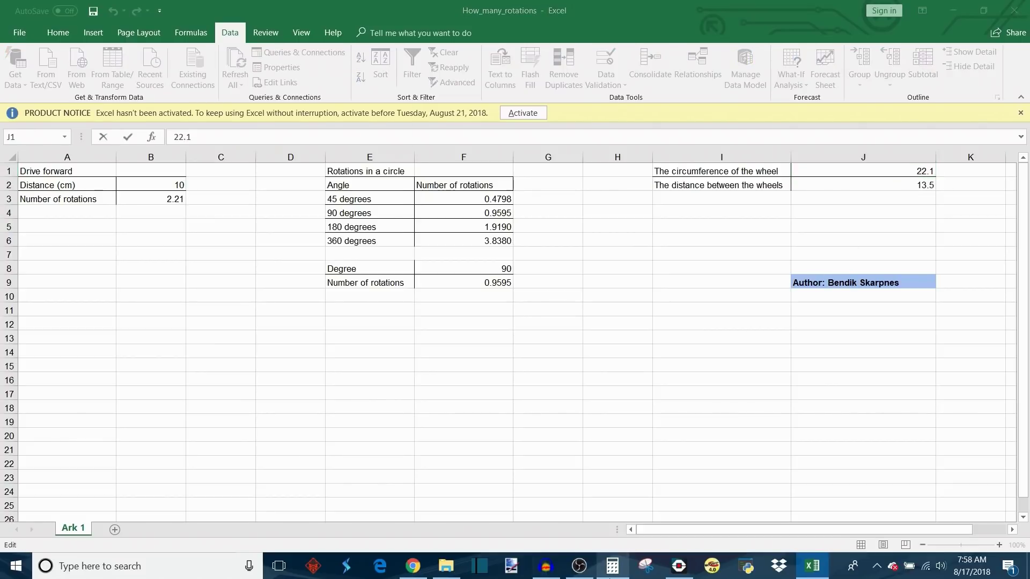
# Clear the Calculator, compute 9.3 × 3.14 = 29.202, then minimize it
pyautogui.click(260, 198)
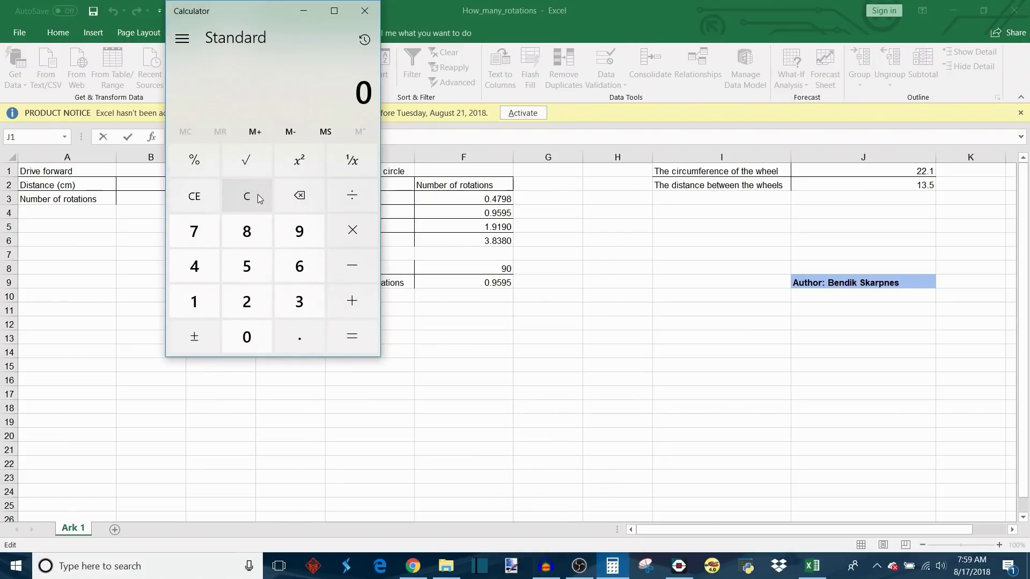
pyautogui.write('9.3 × 3.14')
pyautogui.press('Return')
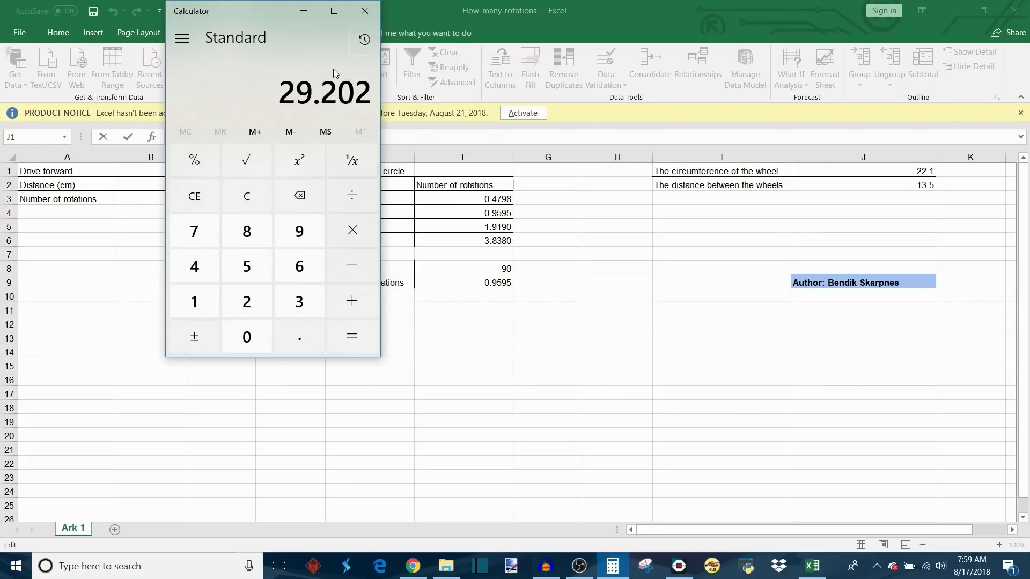
pyautogui.click(303, 11)
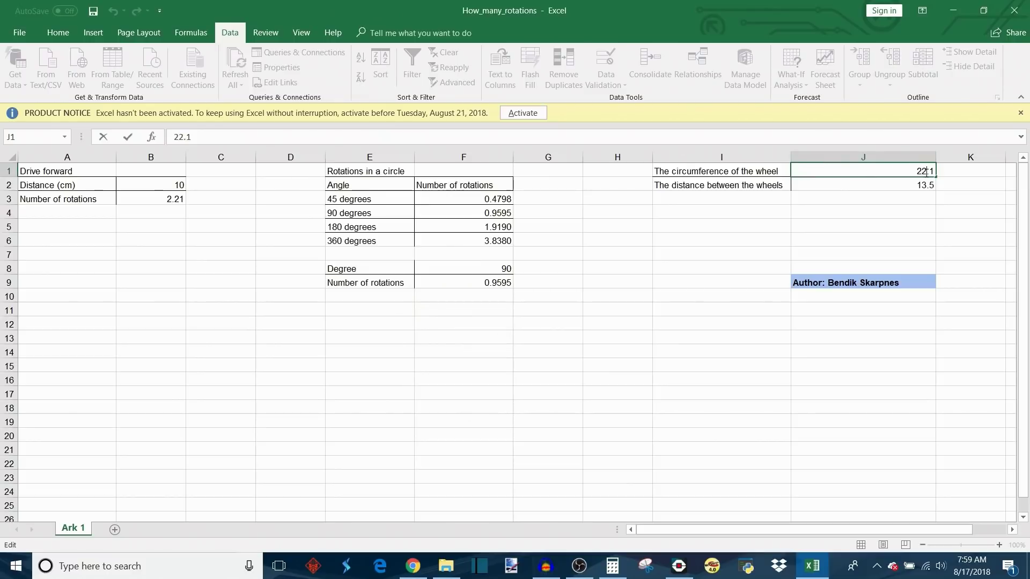
# Edit J1's wheel circumference from 22.1 to 29.2, so 10 cm gives 2.92 rotations
pyautogui.press('BackSpace')
pyautogui.press('BackSpace')
pyautogui.write('9.2')
pyautogui.click(853, 217)
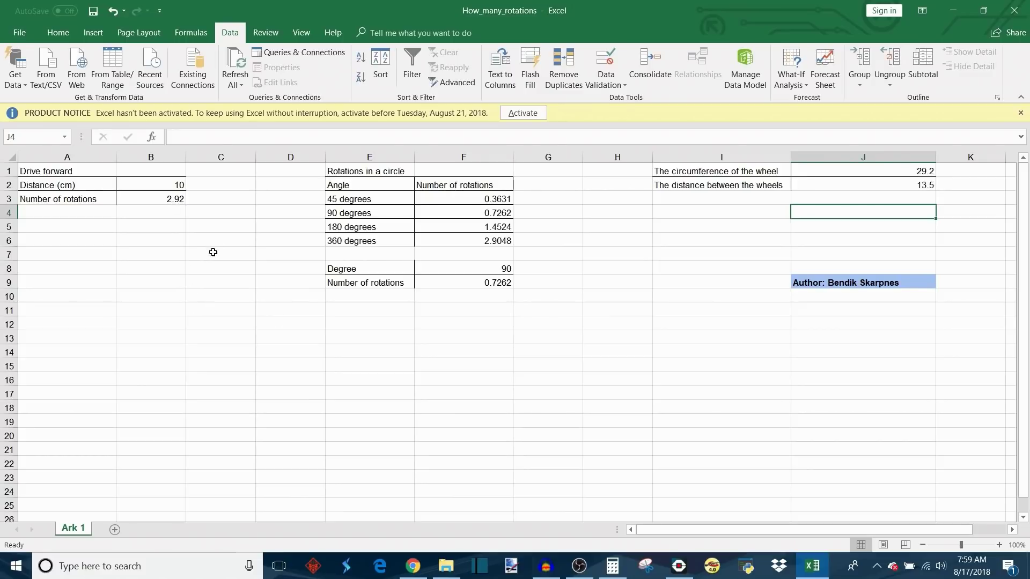
# Open B2's drive distance 10 for editing and delete its leading digit
pyautogui.doubleClick(177, 186)
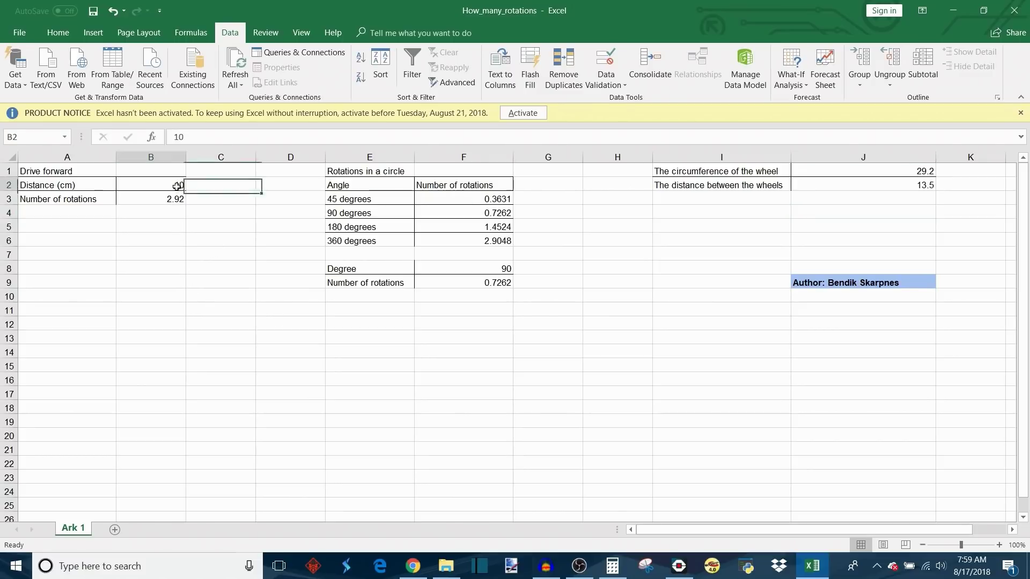
pyautogui.press('BackSpace')
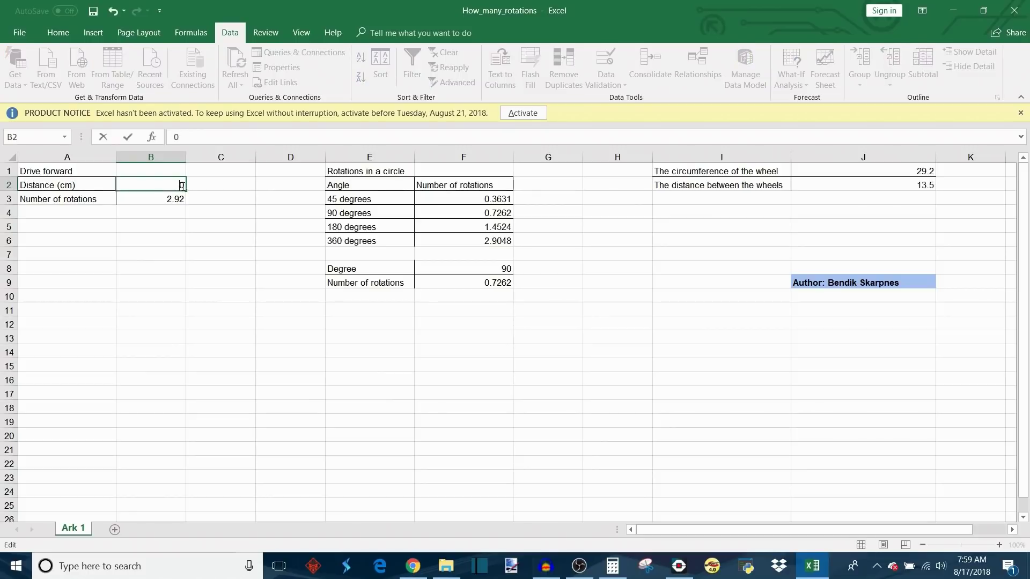